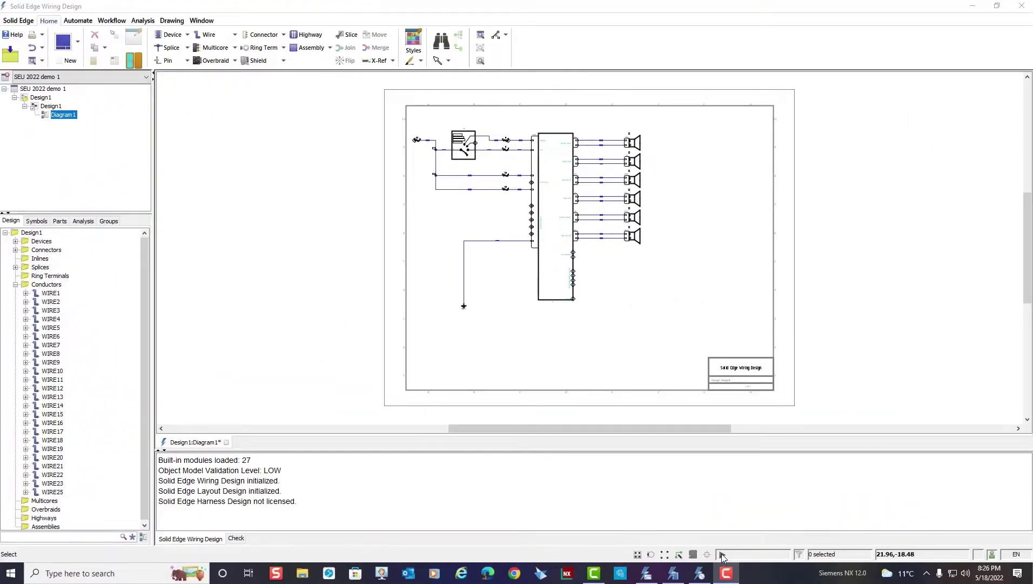
Find WIRE16 from the check failures, connect its loose end to pin B, and fit the view
left_click(722, 554)
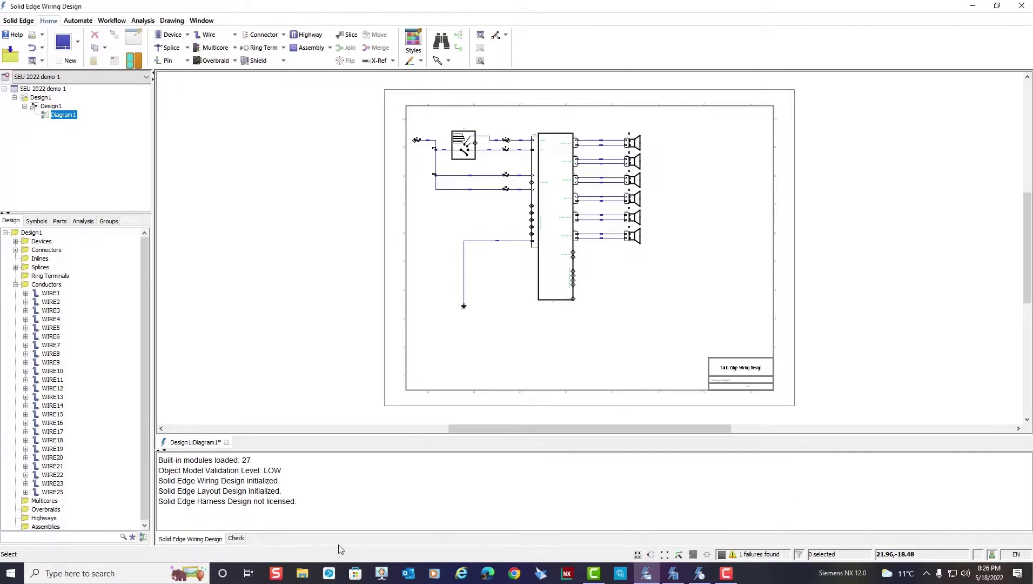
left_click(238, 539)
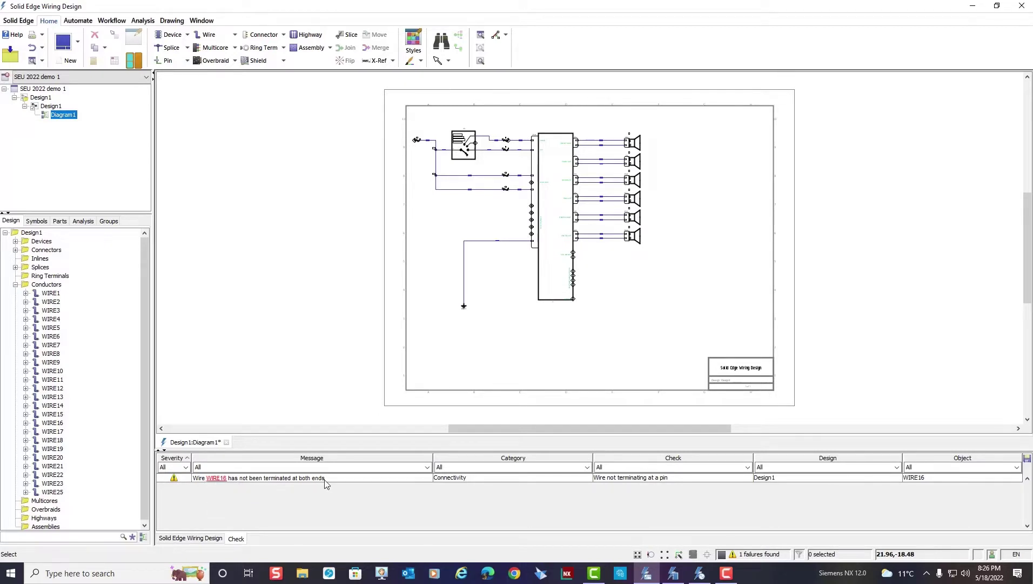
left_click(217, 478)
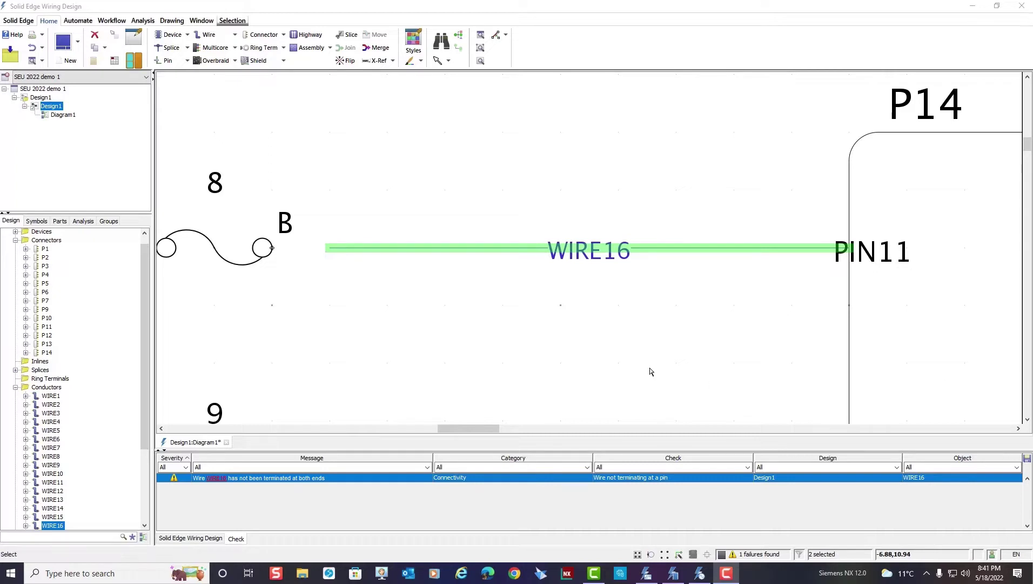
left_click(452, 307)
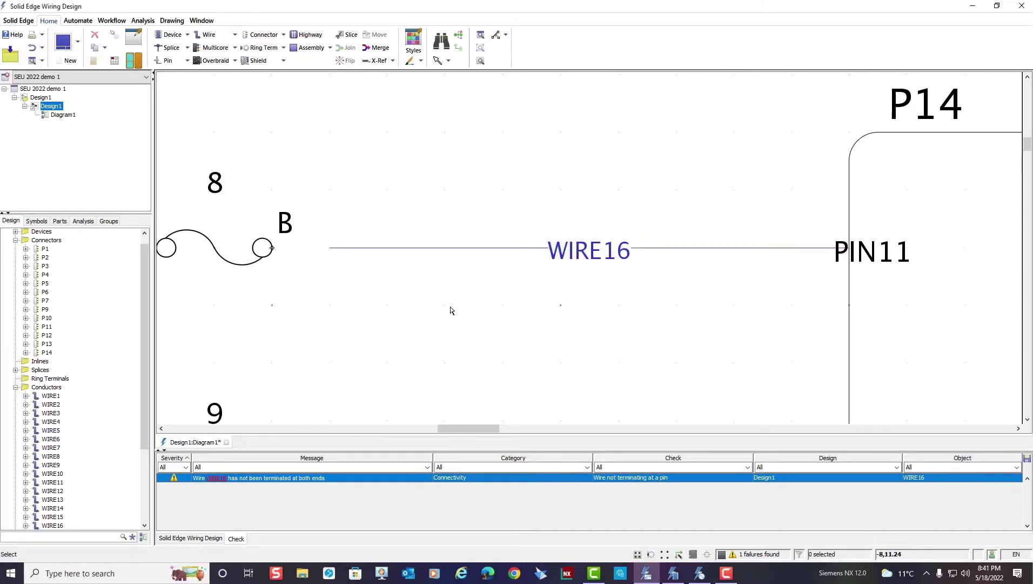
left_click(331, 250)
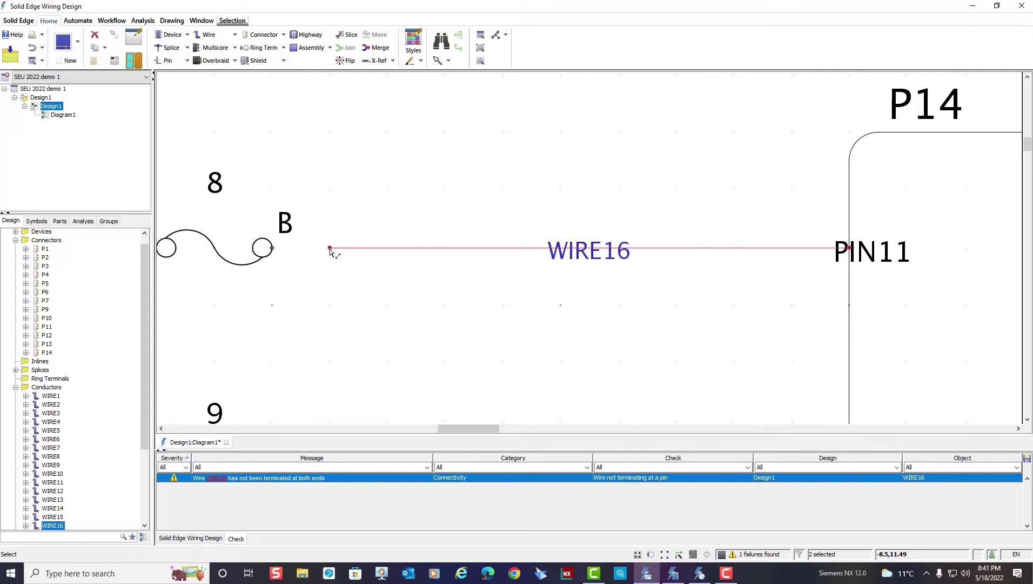
left_click_drag(330, 248, 277, 251)
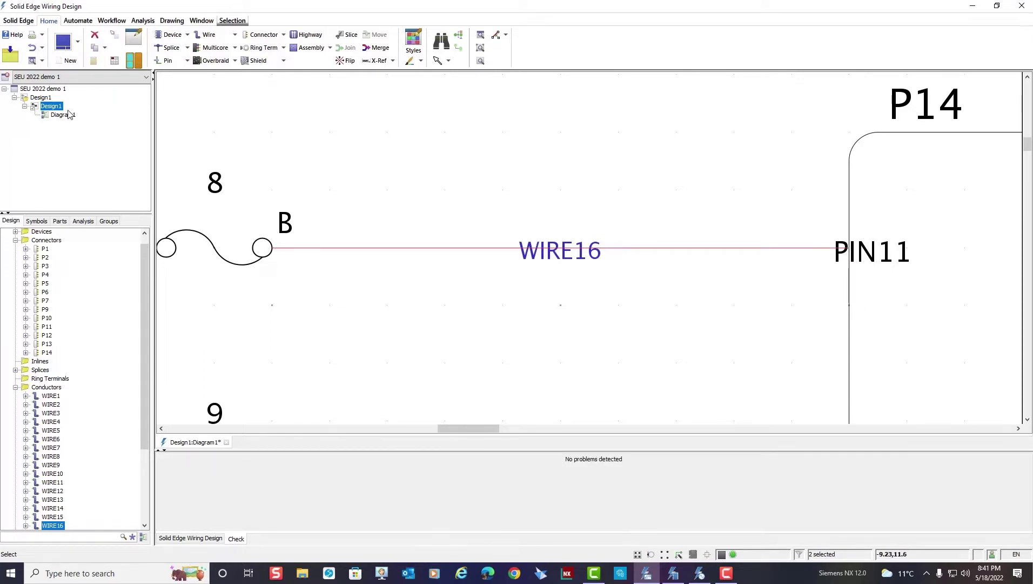
left_click(31, 60)
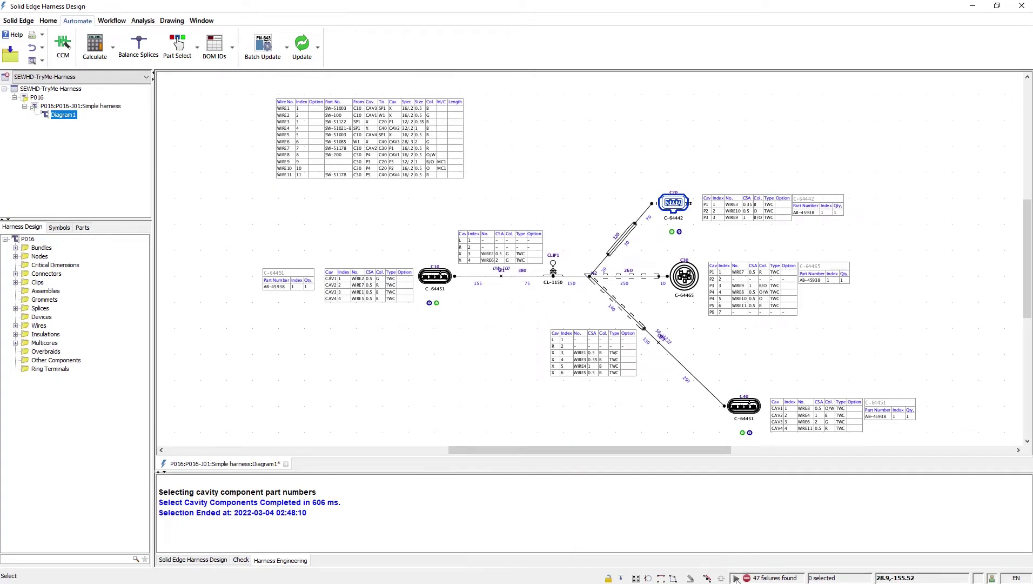
Rerun the harness design check and review its 22 failures, such as zero strip-length wires
left_click(736, 578)
left_click(241, 560)
scroll(331, 515, "down", 5)
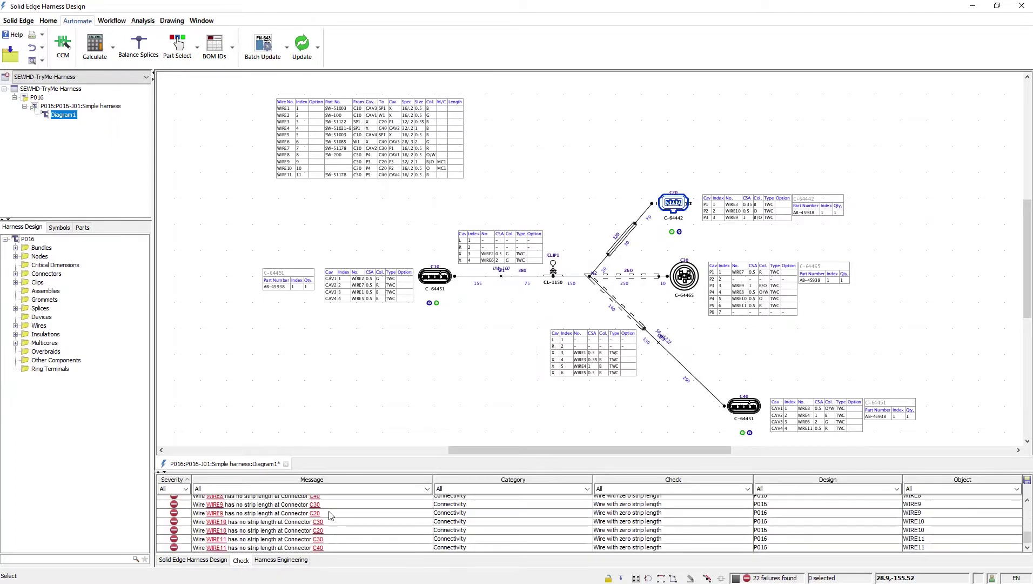
scroll(331, 515, "up", 5)
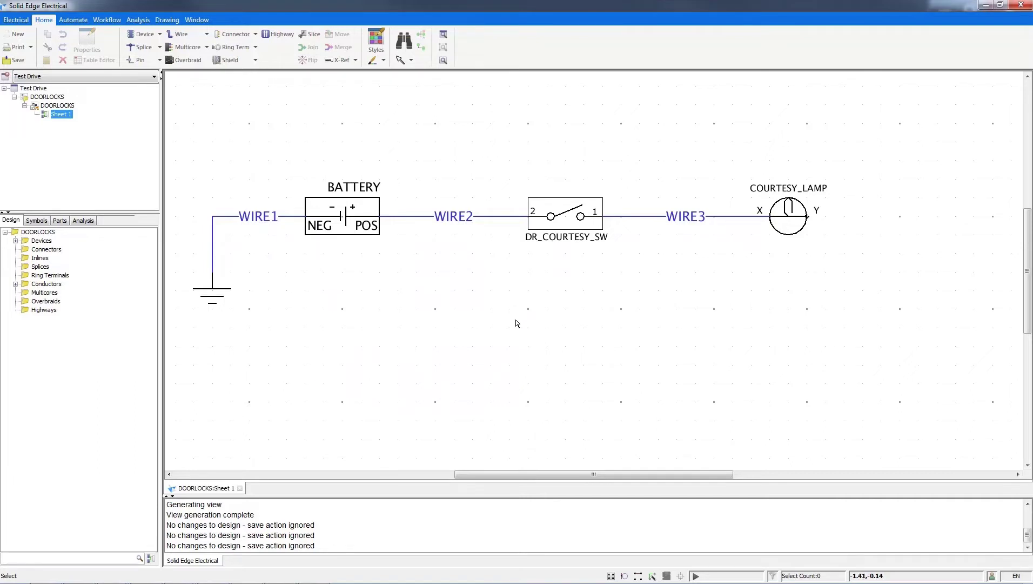
Start the background simulation with DR_COURTESY_SW's input position set to closed
left_click(81, 220)
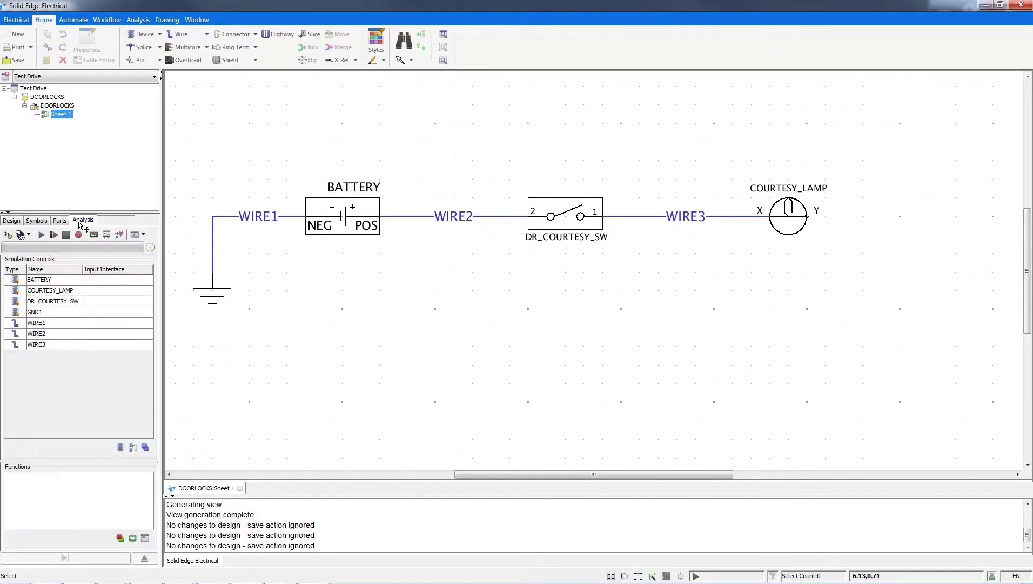
left_click(42, 235)
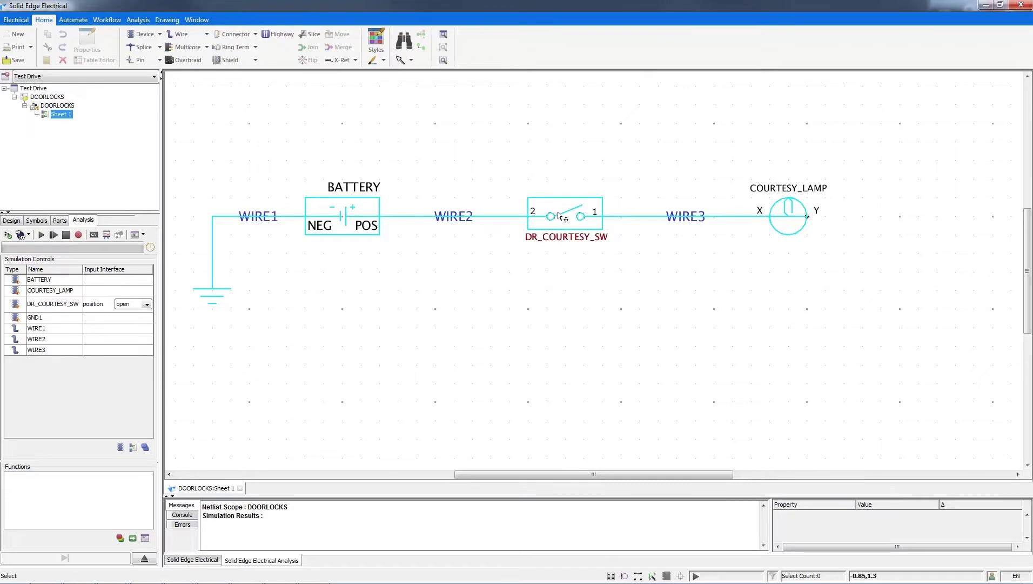
mouse_move(560, 216)
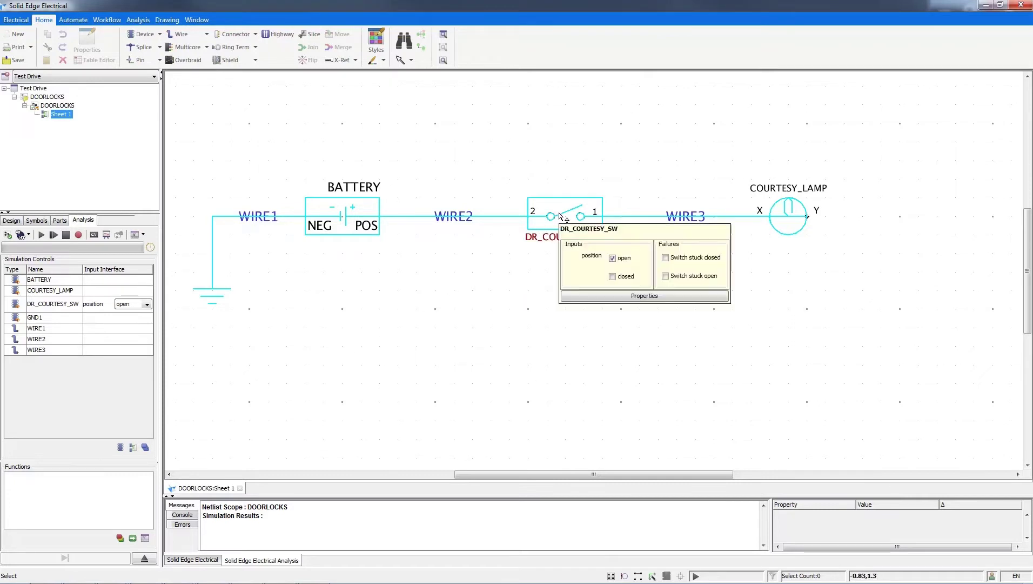
left_click(613, 276)
left_click(614, 259)
left_click(614, 278)
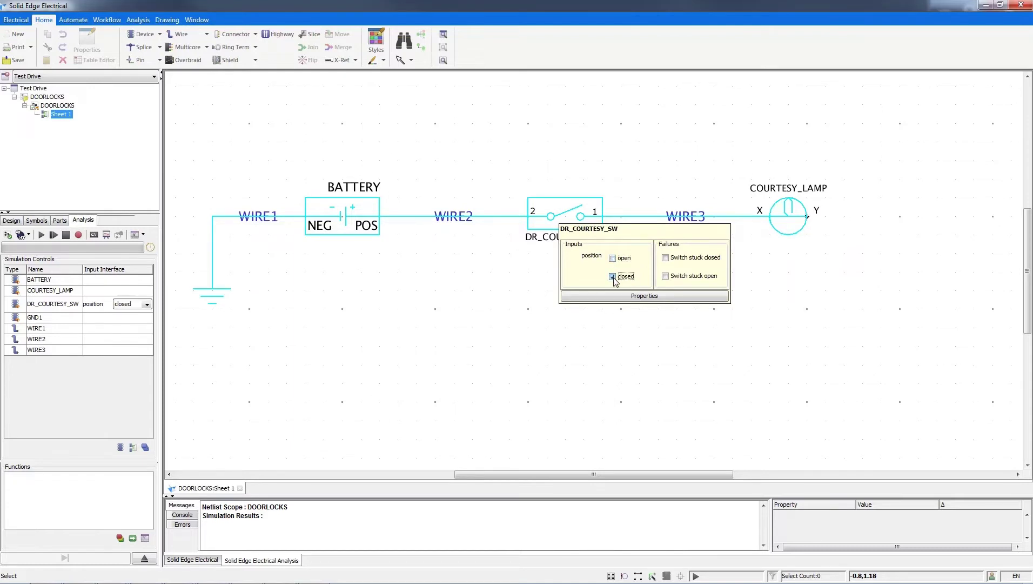
left_click(546, 353)
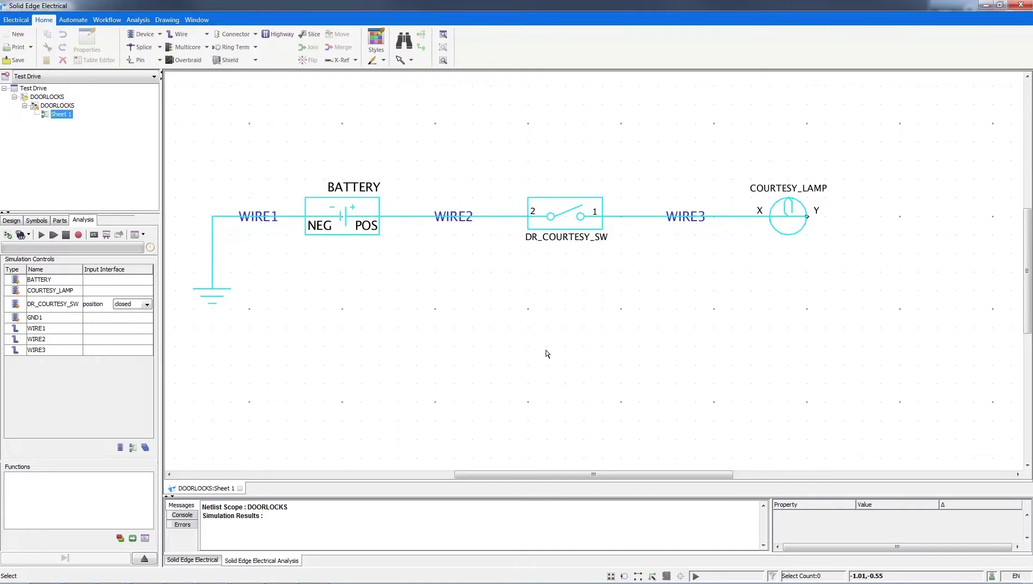
Place a Grounds > chassis symbol, found by searching 'chassis', just right of COURTESY_LAMP
left_click(37, 221)
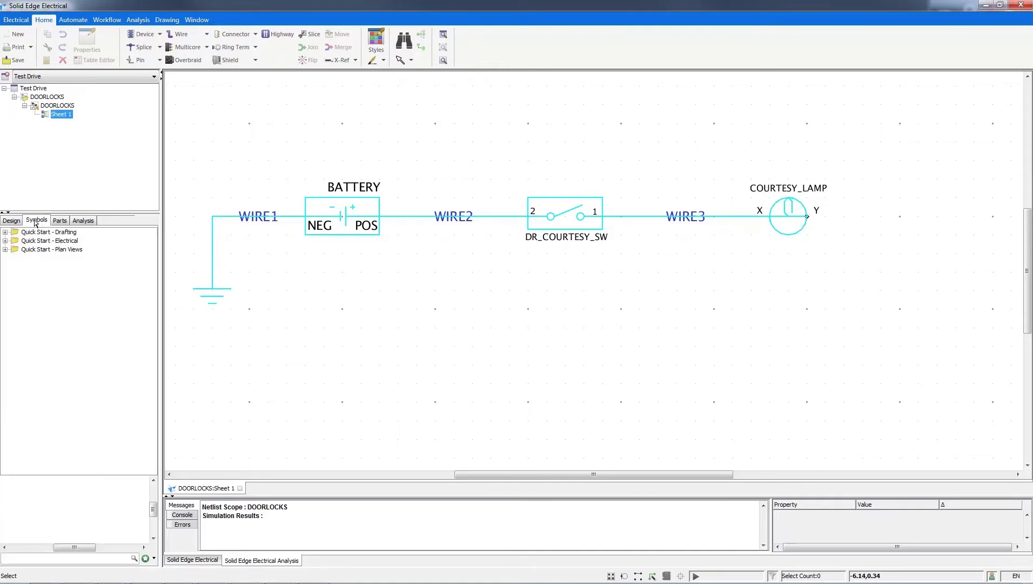
left_click(52, 557)
type("chassis")
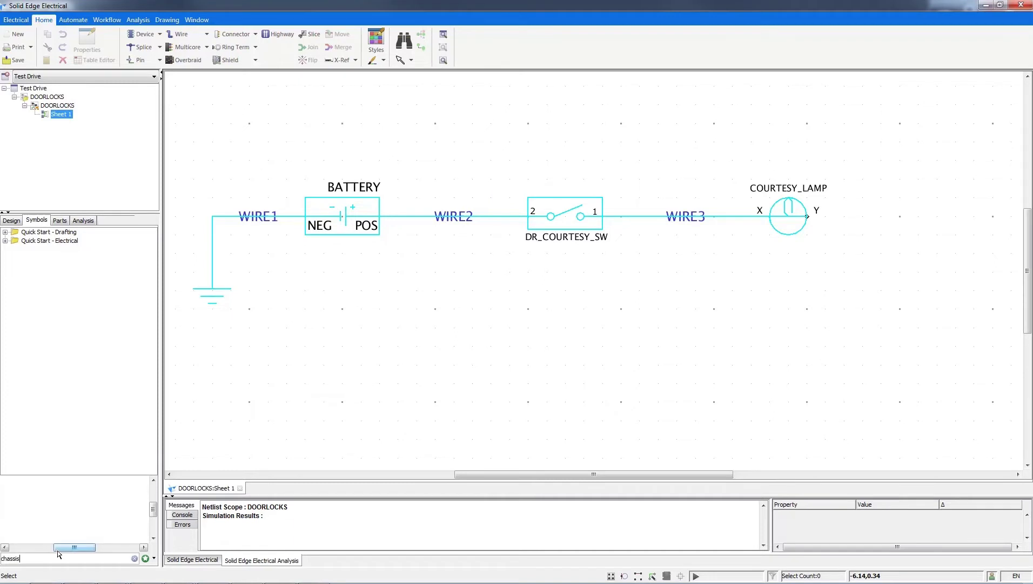
left_click(5, 241)
left_click(16, 249)
left_click(51, 257)
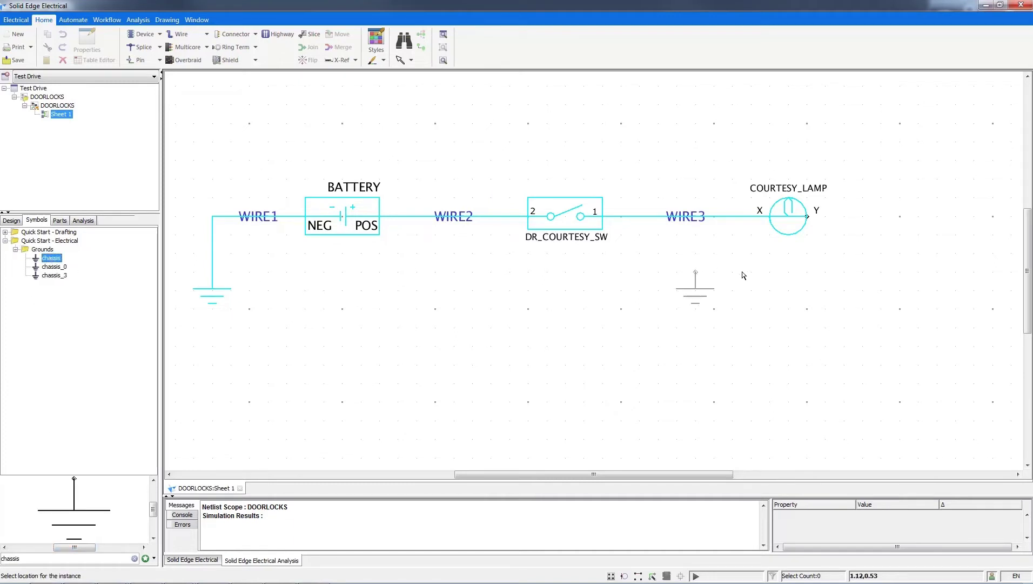
left_click(916, 288)
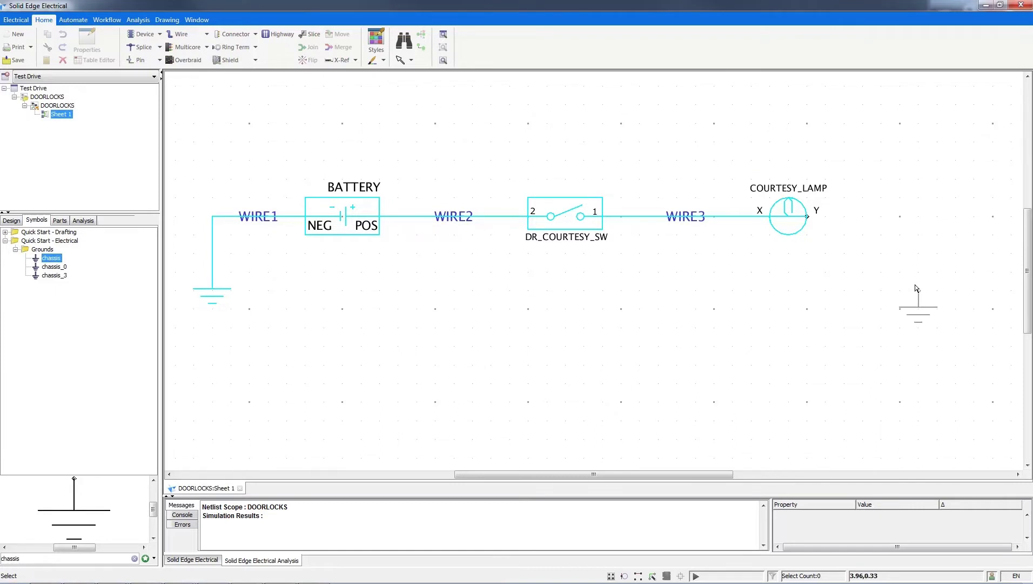
left_click_drag(917, 288, 917, 272)
Draw WIRE7 from the lamp's Y terminal to the new chassis ground
left_click(180, 34)
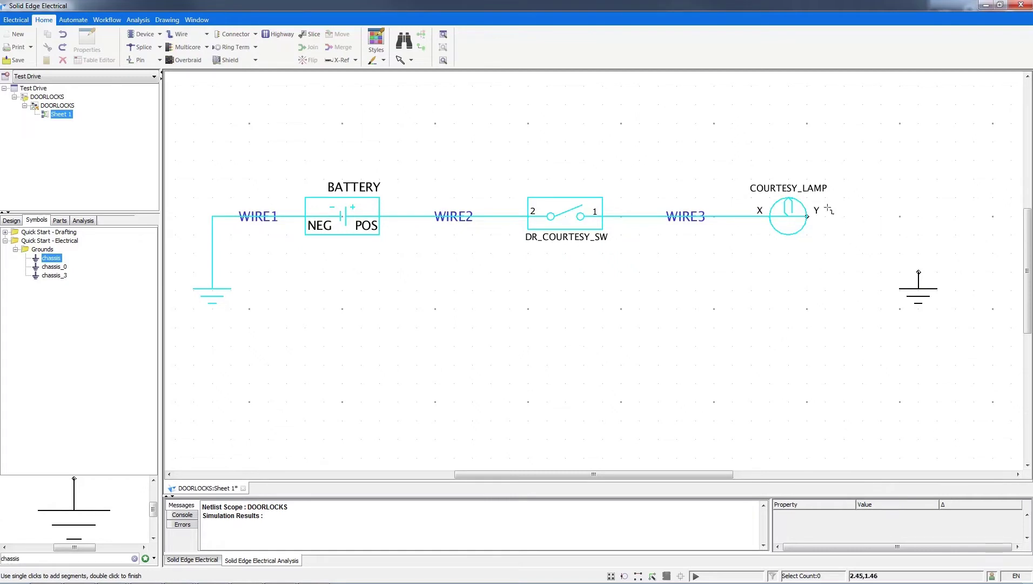
left_click(807, 216)
double_click(919, 272)
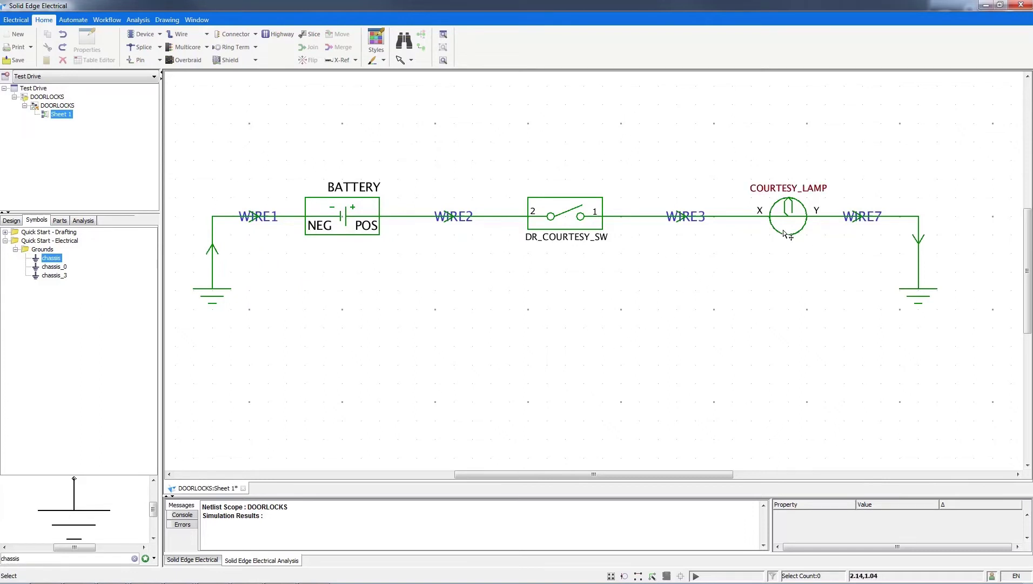
Switch to Numeric simulation and read COURTESY_LAMP lit at 12.00 V, 6.00 A, 71.97 W
mouse_move(795, 231)
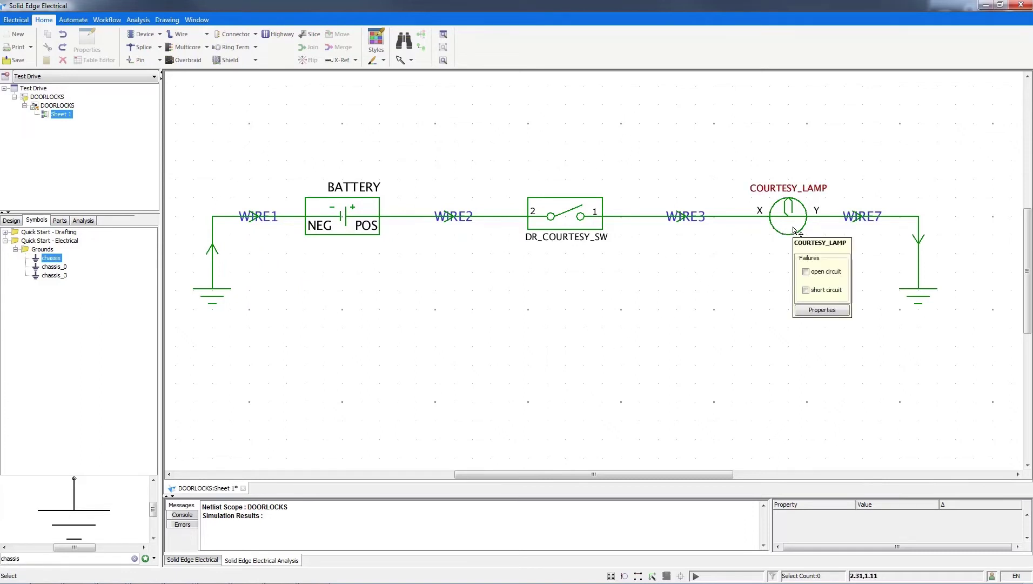
left_click(84, 223)
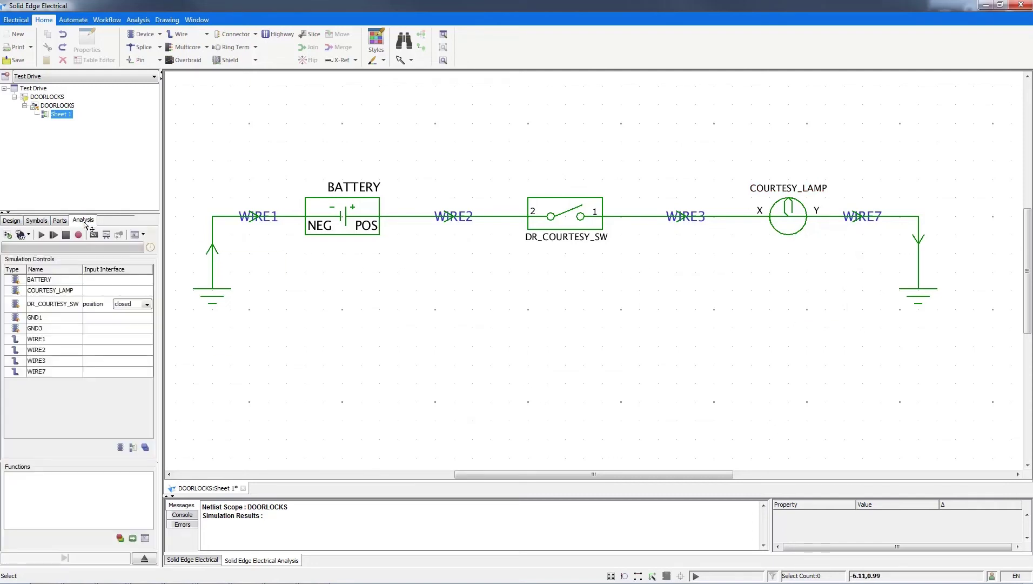
left_click(27, 234)
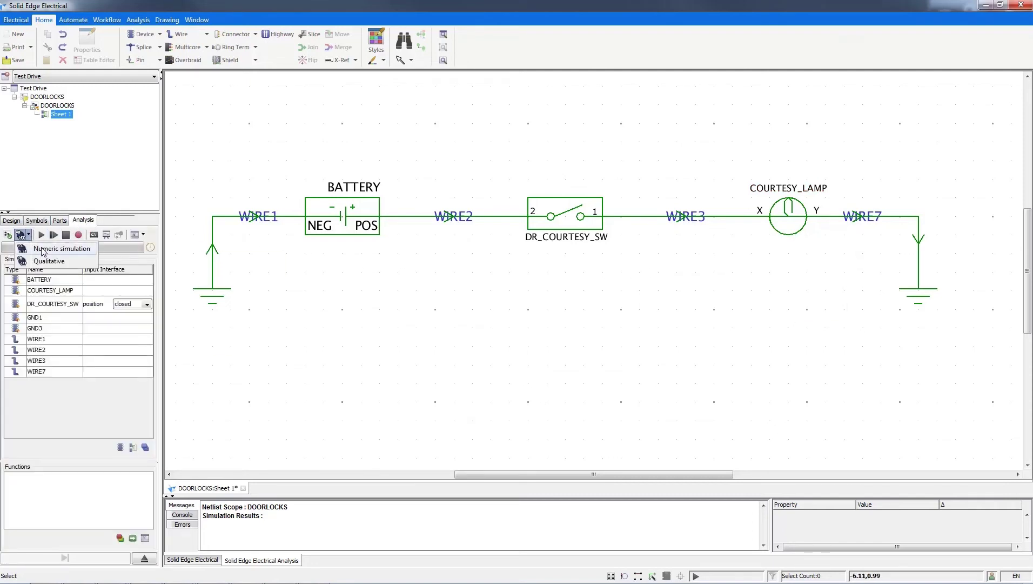
left_click(44, 249)
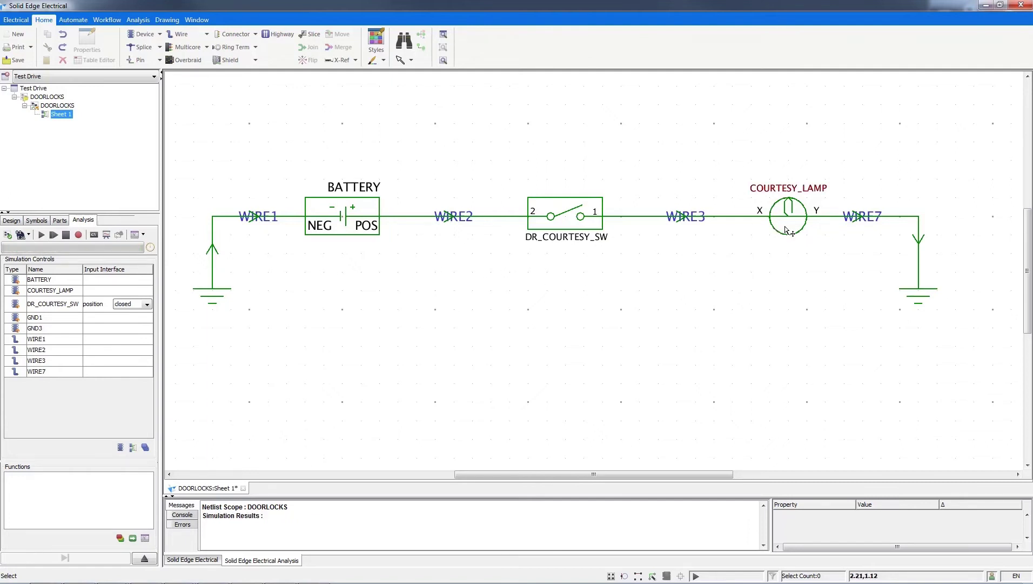
mouse_move(785, 230)
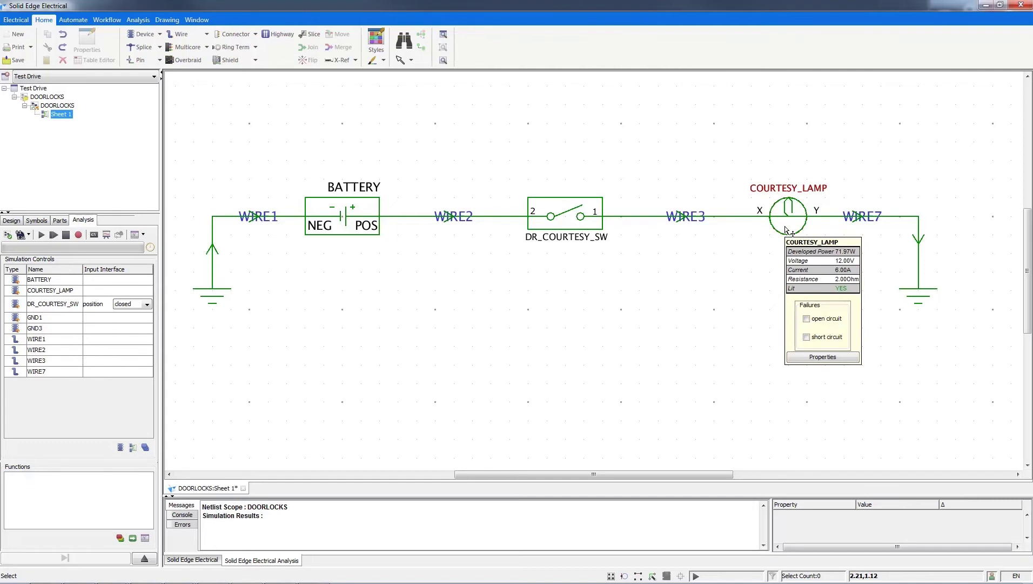